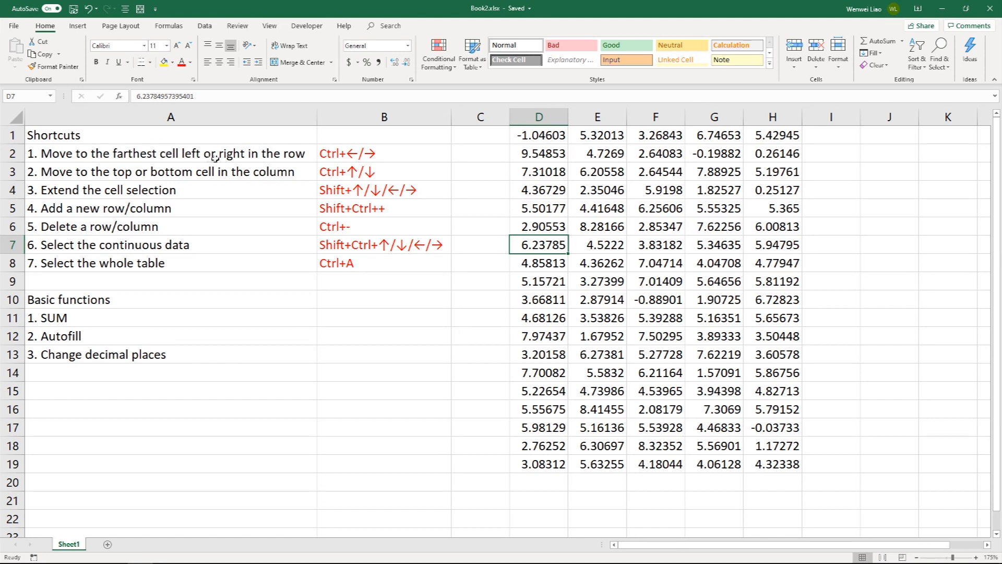
- Jump from cell F9 to the first data cell of row 9, and return to F9
left_click(666, 282)
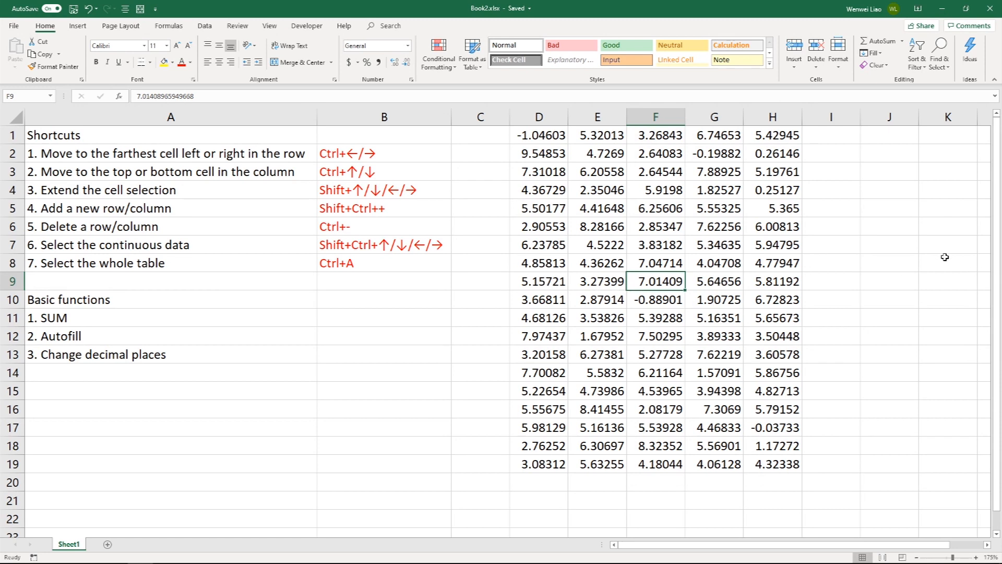
key("ctrl+Left")
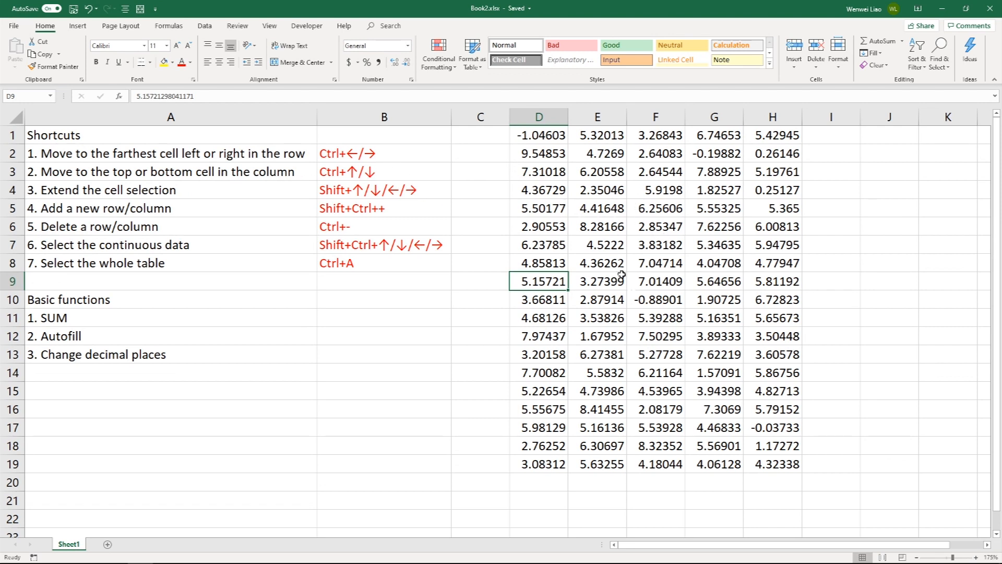
left_click(636, 284)
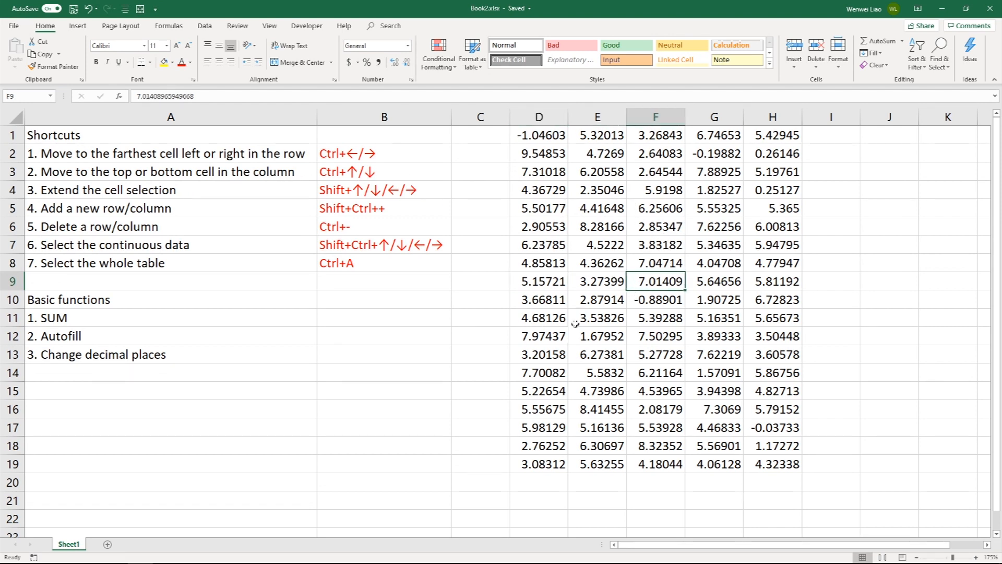
- Jump from E9 to the top cell of column E and extend the selection from there to the right and down
left_click(589, 289)
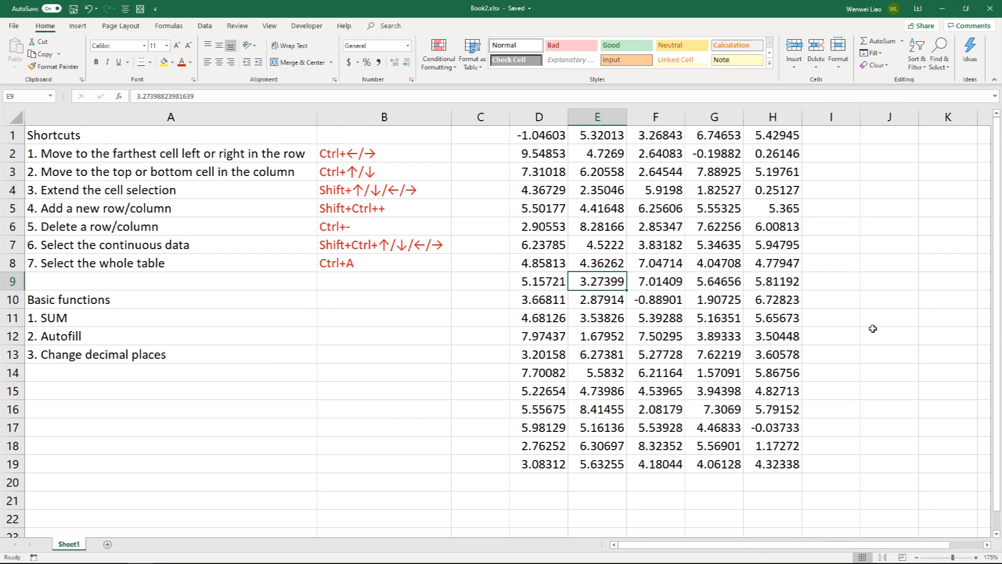
key("ctrl+Up")
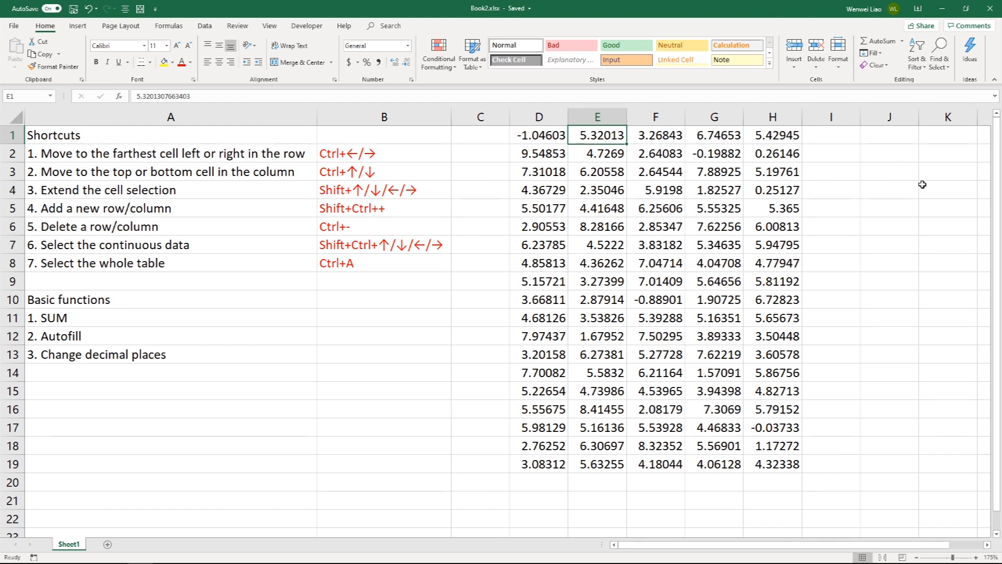
key("shift+Right")
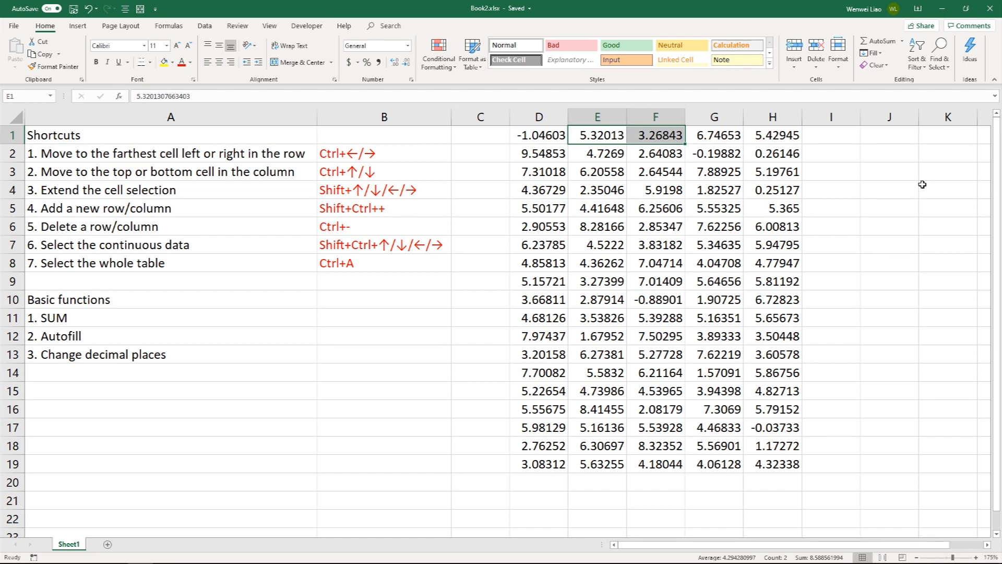
key("shift+Down")
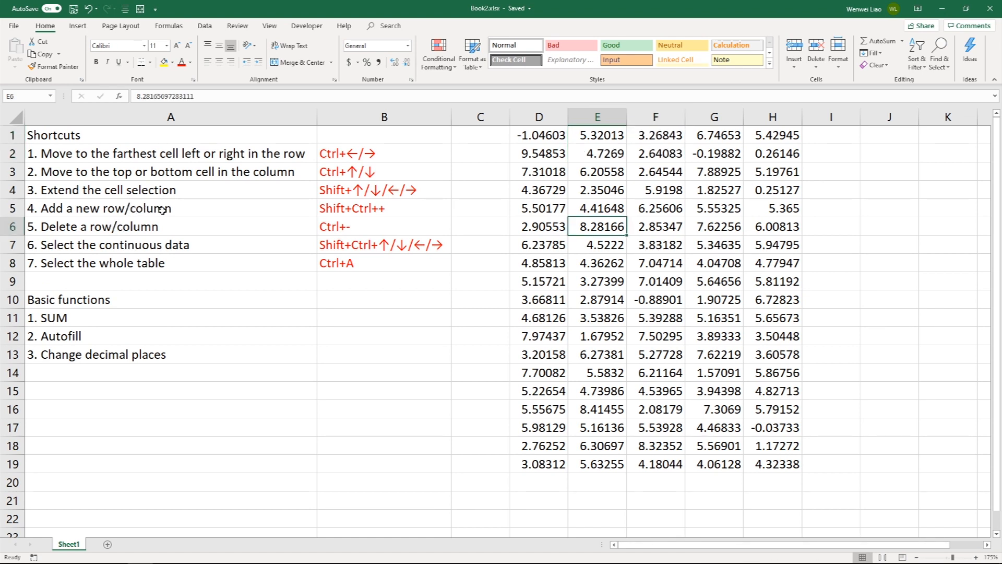
- Insert a blank column at column F and delete it again
left_click(702, 207)
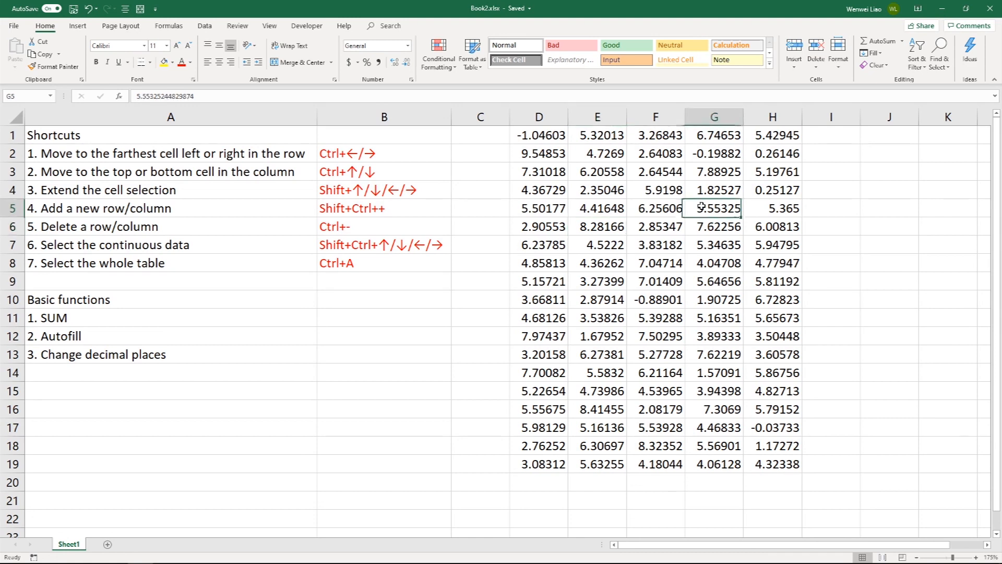
left_click(668, 223)
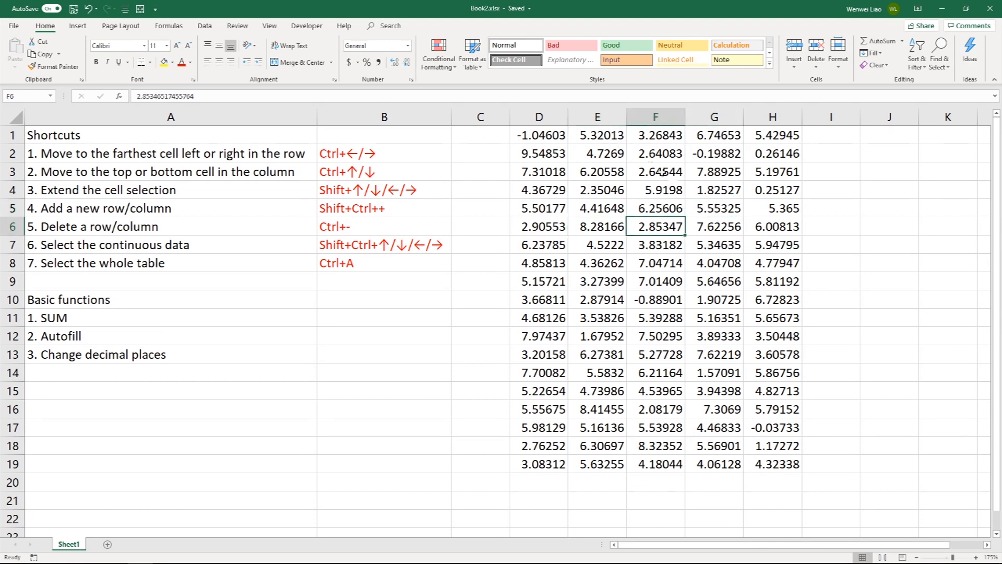
left_click(657, 115)
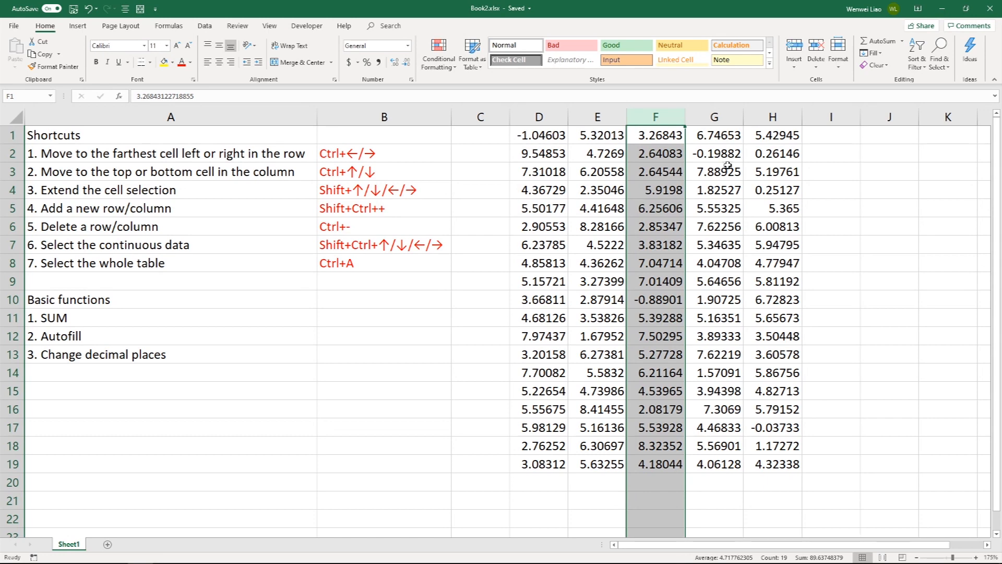
key("ctrl+shift+plus")
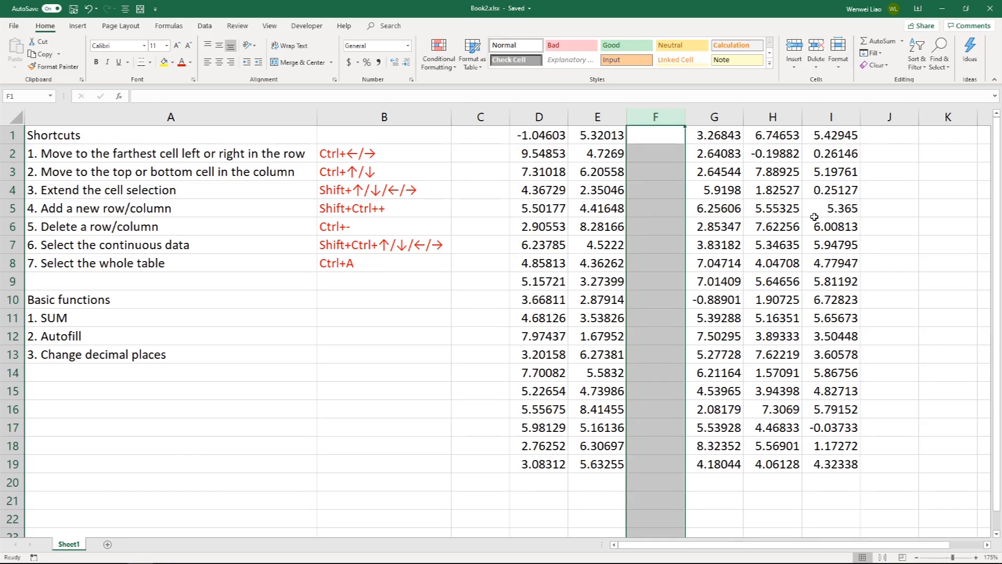
key("ctrl+minus")
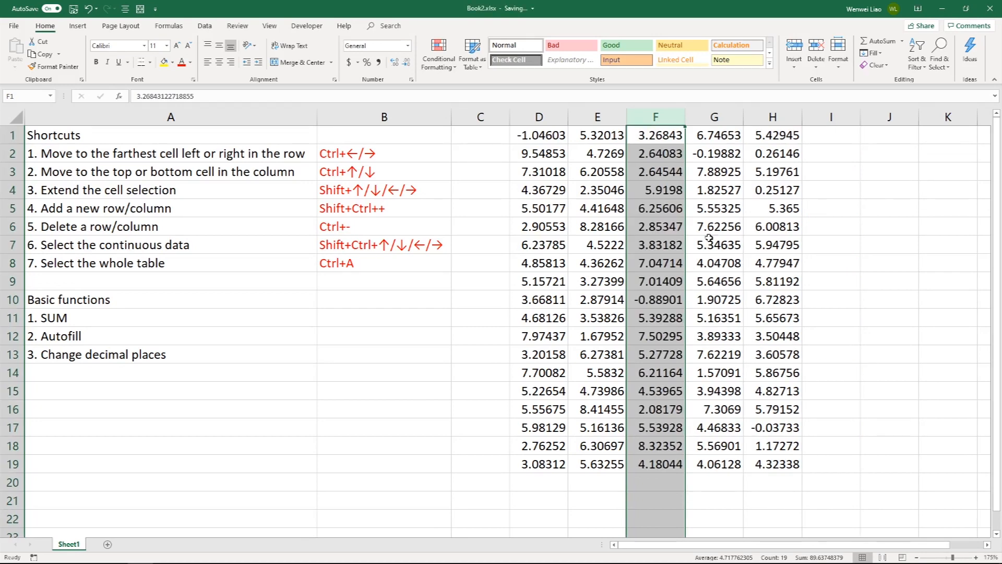
- Select the data range E1:E19, and return to its first cell
left_click(709, 242)
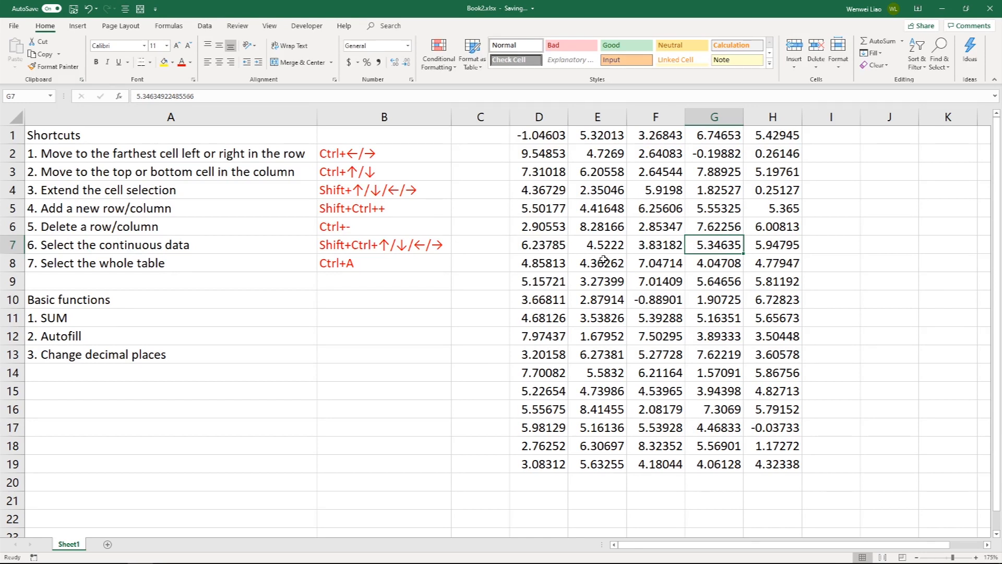
key("Up")
key("Left")
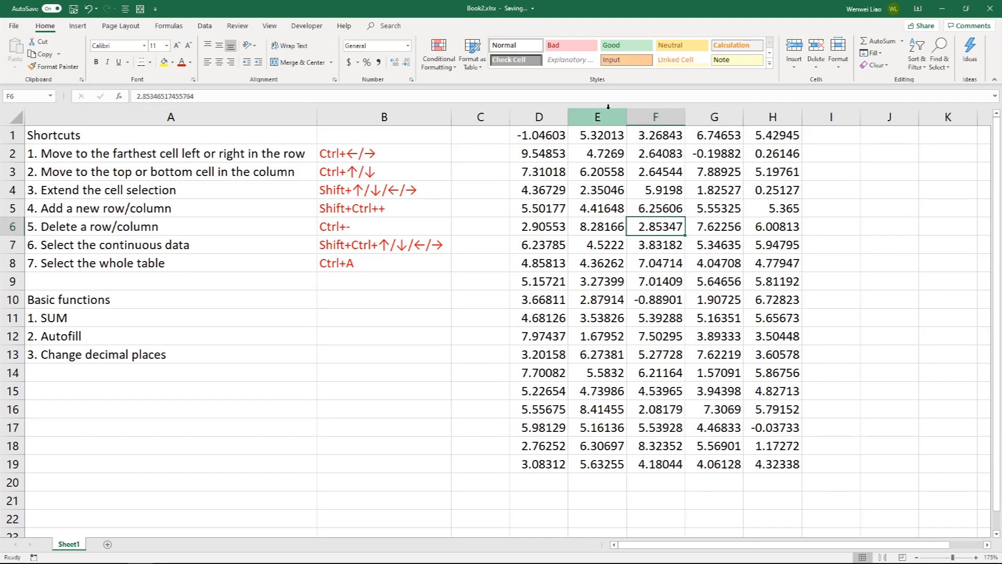
left_click_drag(612, 131, 612, 465)
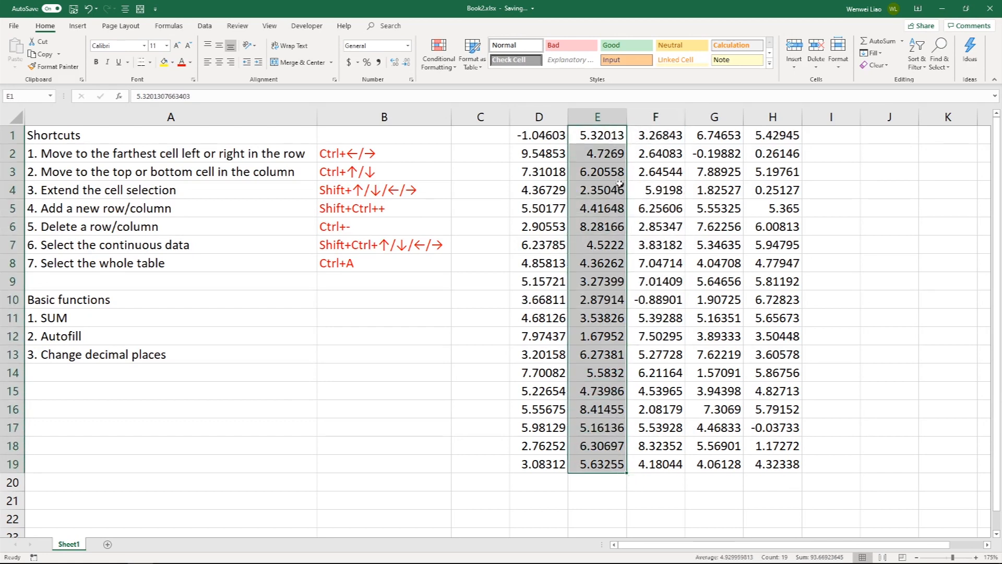
left_click(597, 135)
- Select the data cells of column F down to row 19, and clear the selection
left_click_drag(648, 137, 650, 462)
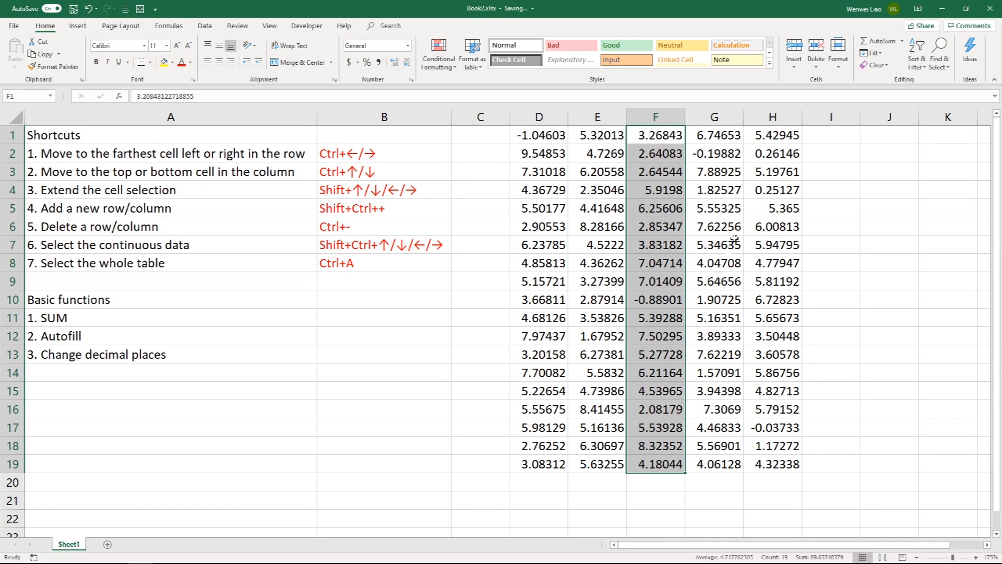
left_click(752, 211)
left_click(653, 136)
left_click_drag(654, 150, 655, 465)
left_click(723, 259)
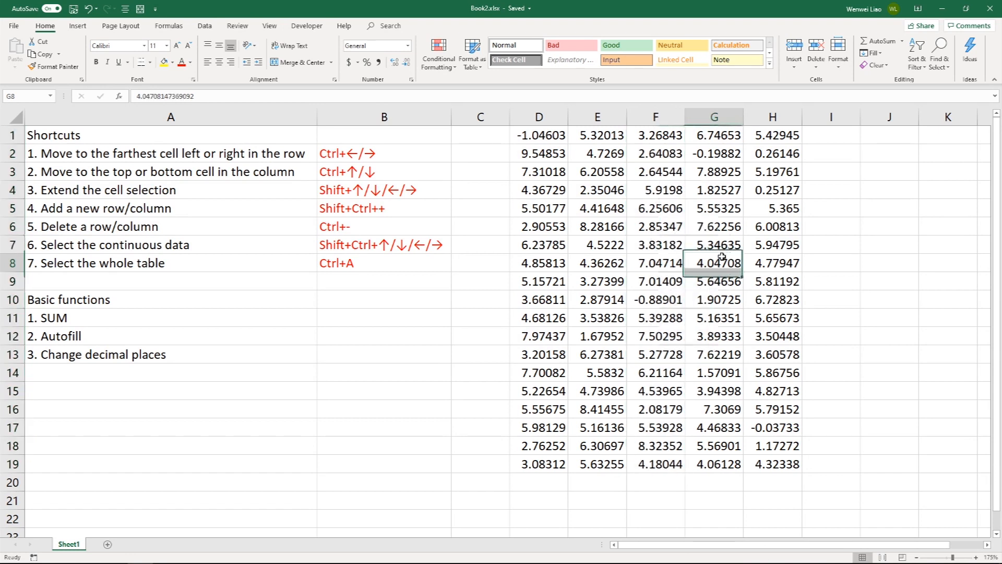
- Select the continuous data from E1 down to E19, and select the whole table from cell F7
left_click(603, 134)
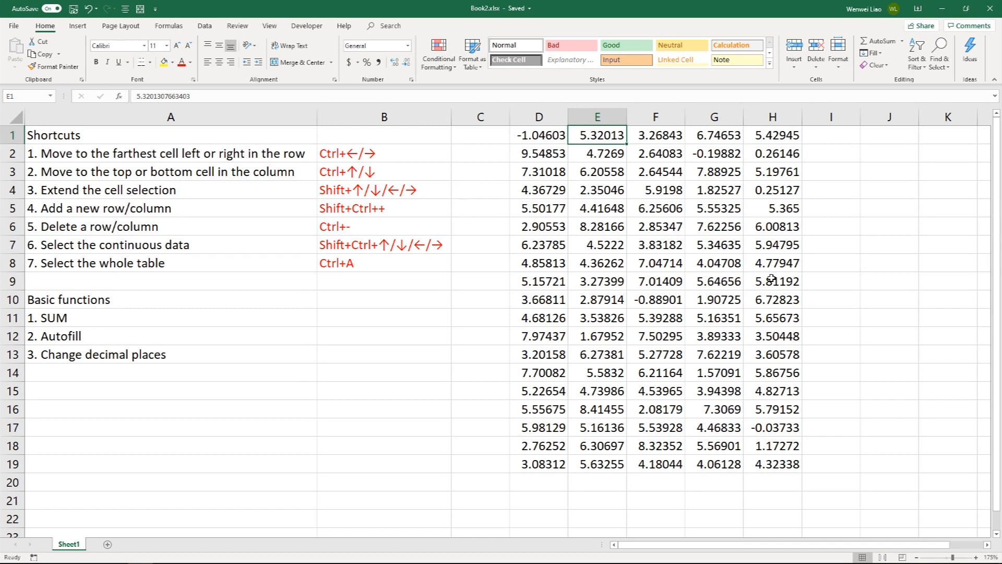
key("ctrl+shift+Down")
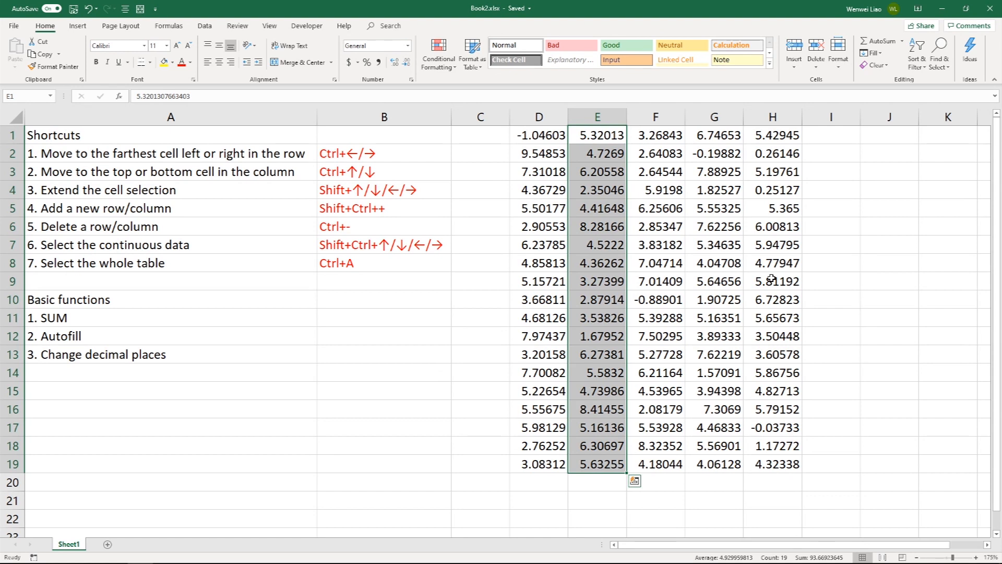
left_click(670, 252)
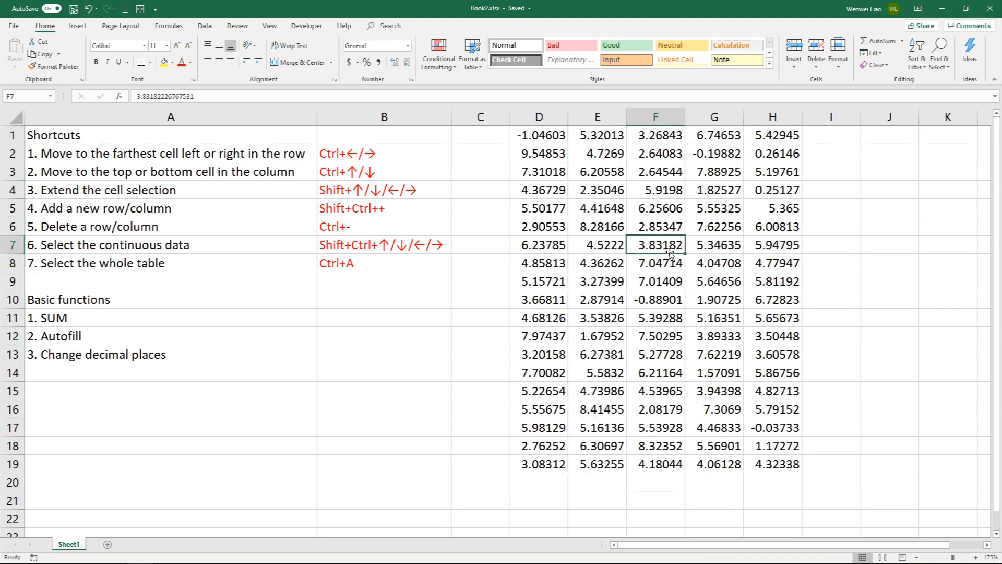
key("ctrl+a")
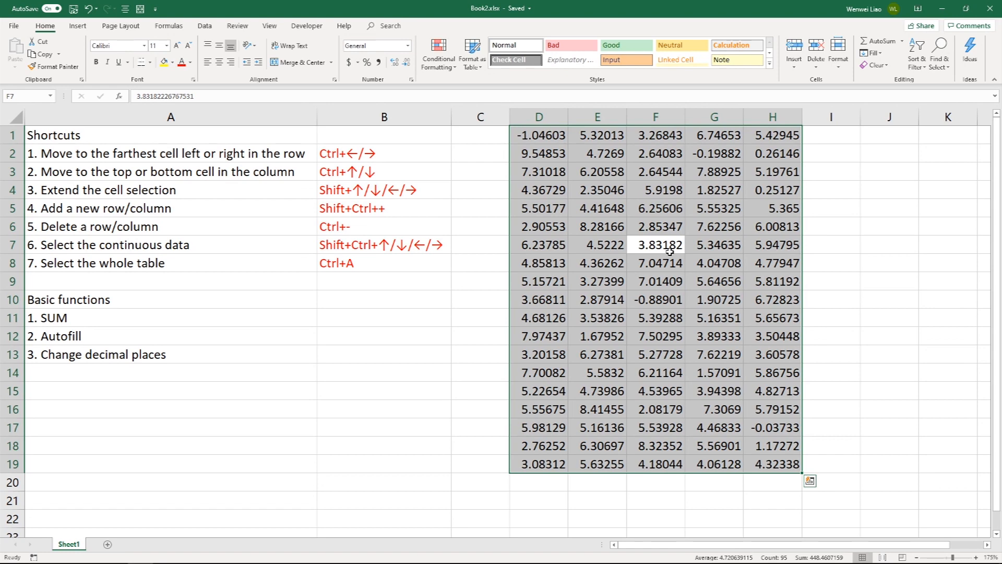
left_click(897, 223)
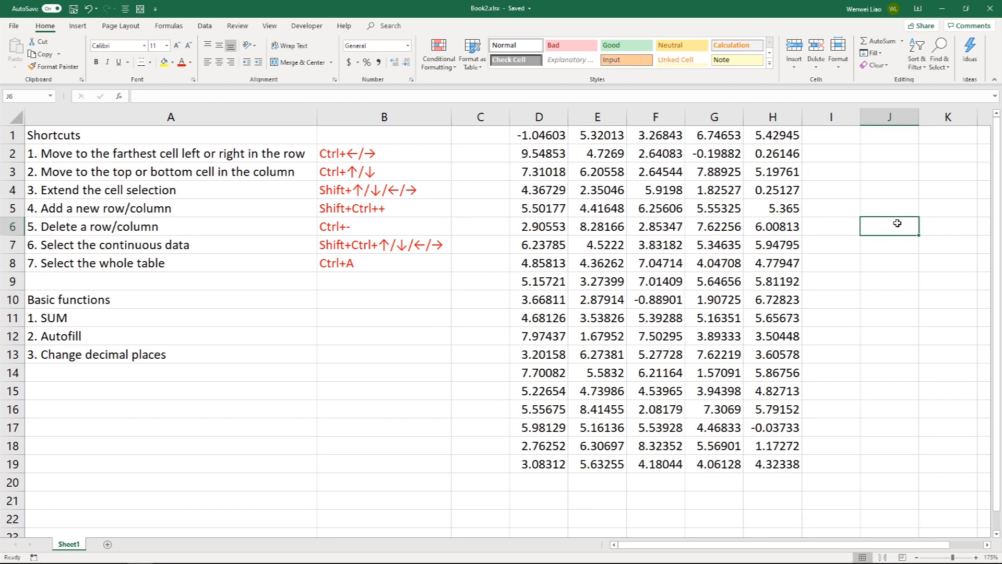
left_click_drag(606, 131, 615, 459)
left_click(631, 158)
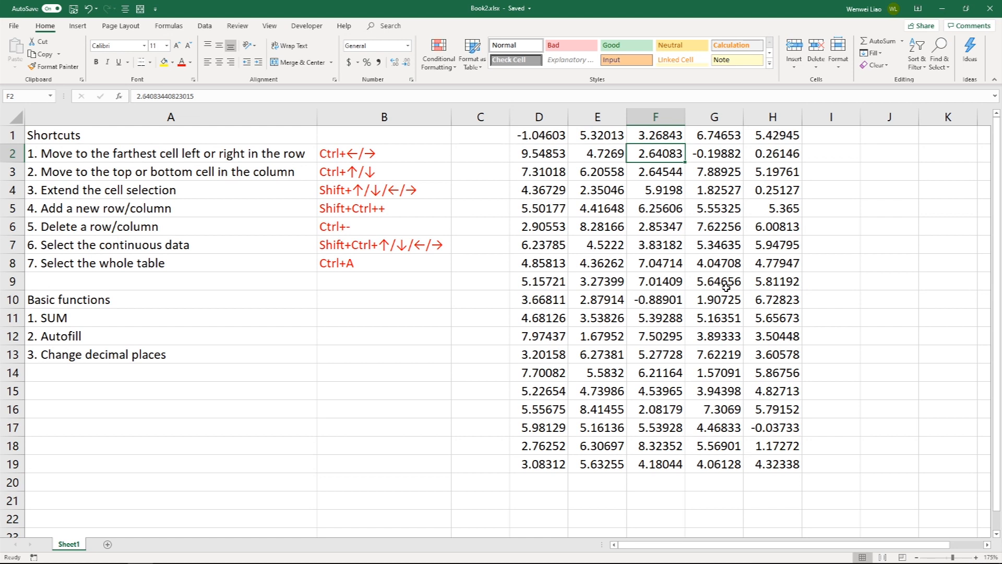
left_click(591, 140)
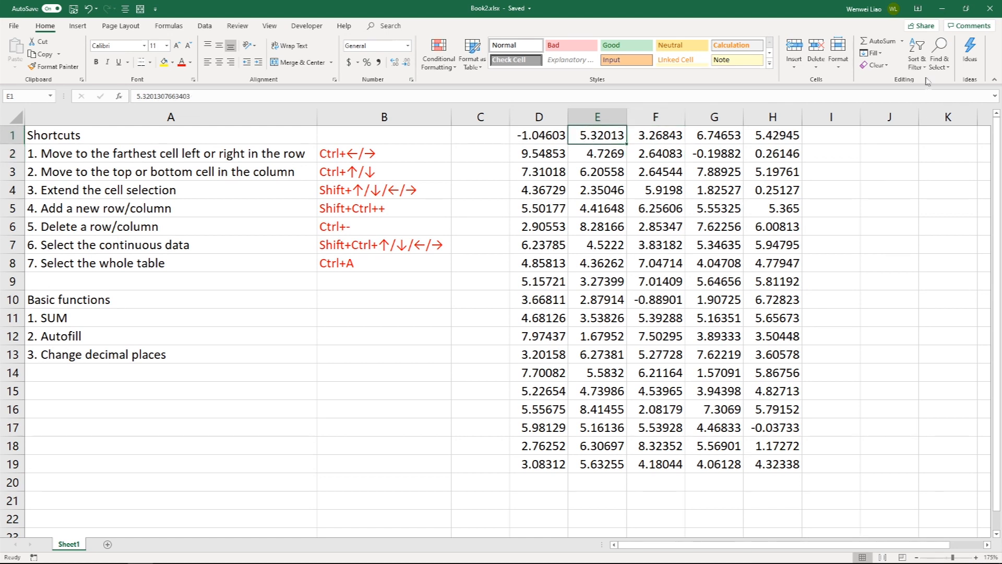
left_click(875, 44)
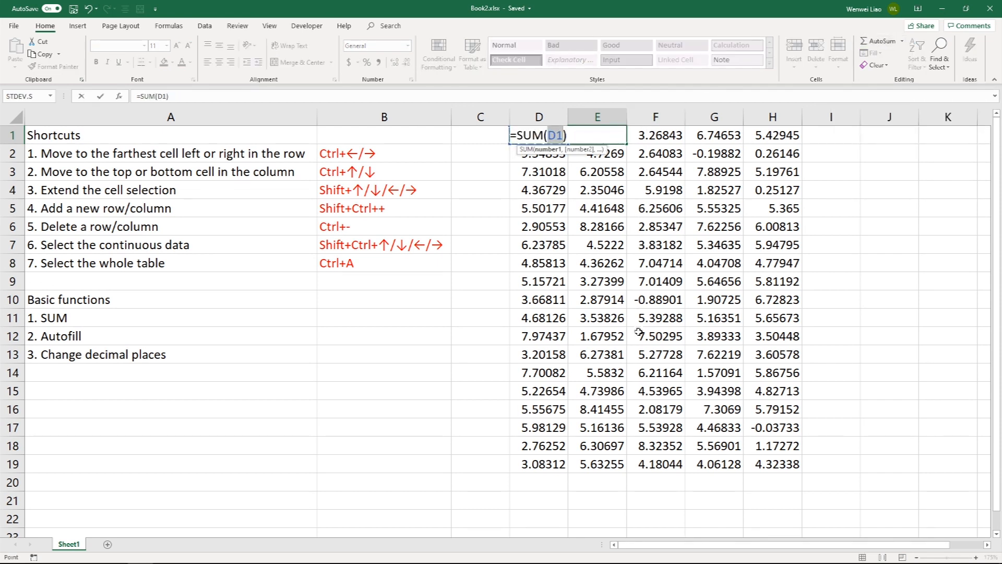
key("Escape")
- Try to total E1:E19 in cell E20 with AutoSum, and cancel the formula
left_click(610, 479)
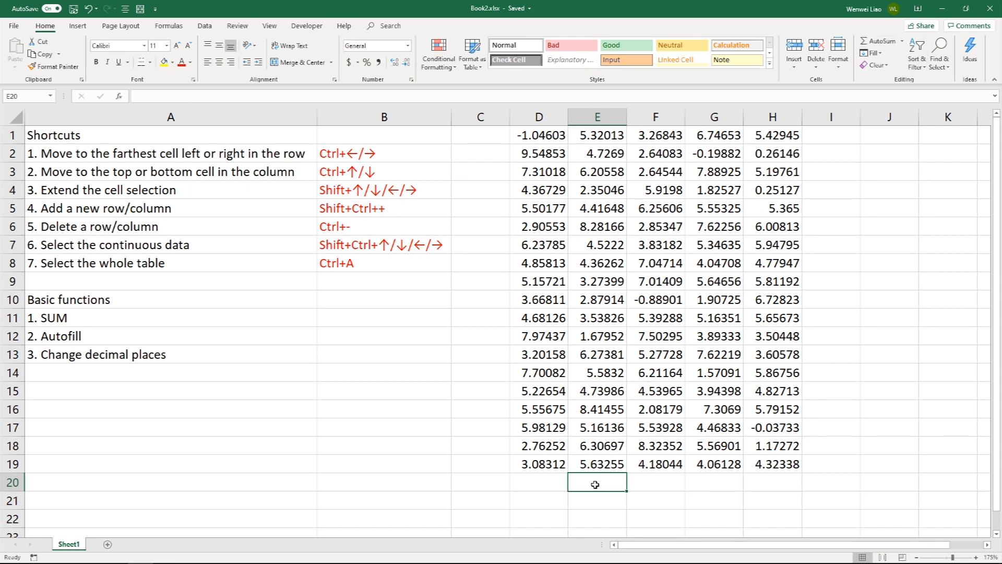
left_click(880, 44)
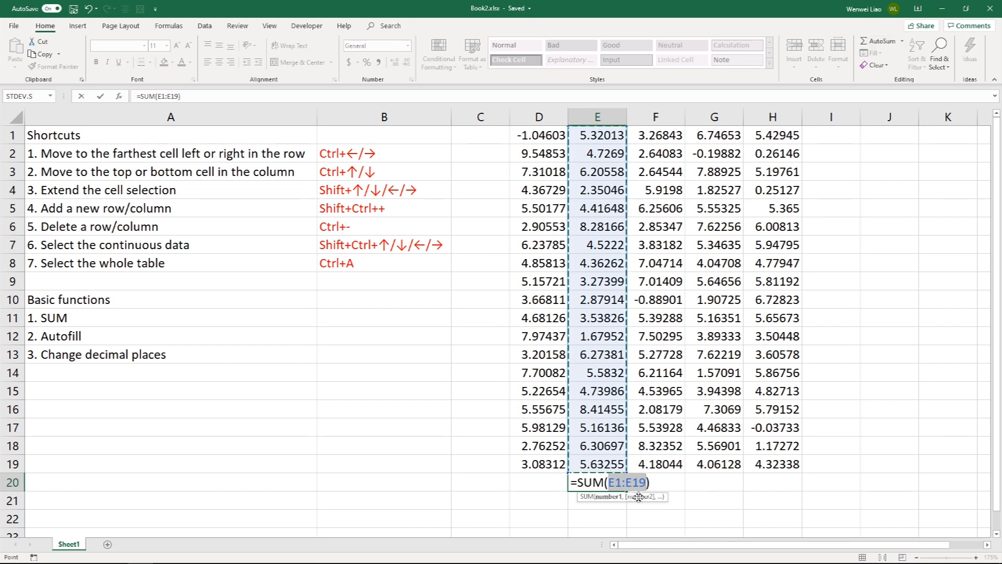
key("Escape")
left_click(678, 486)
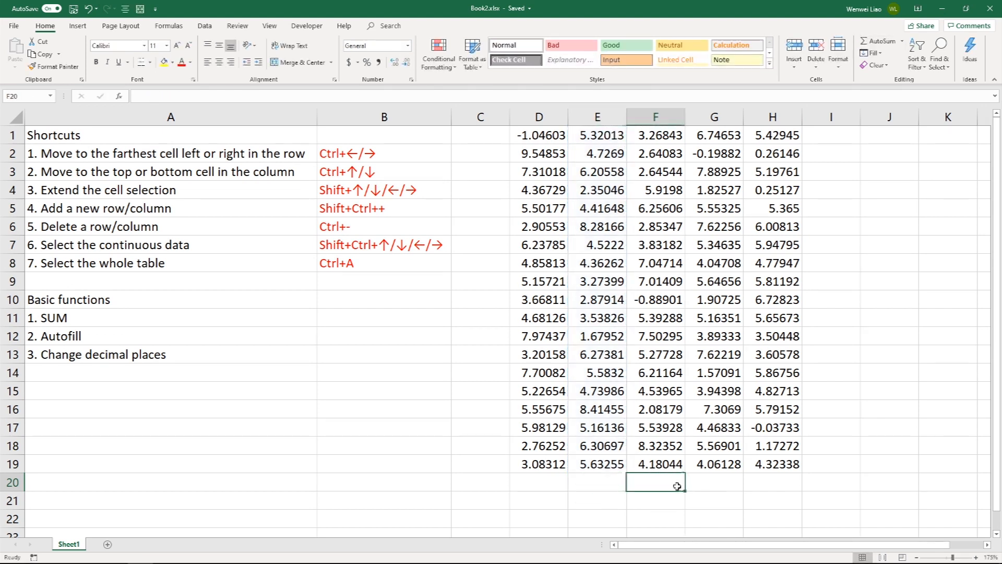
- Enter a SUM formula for E1:E19 in cell E20
left_click(604, 479)
type("=")
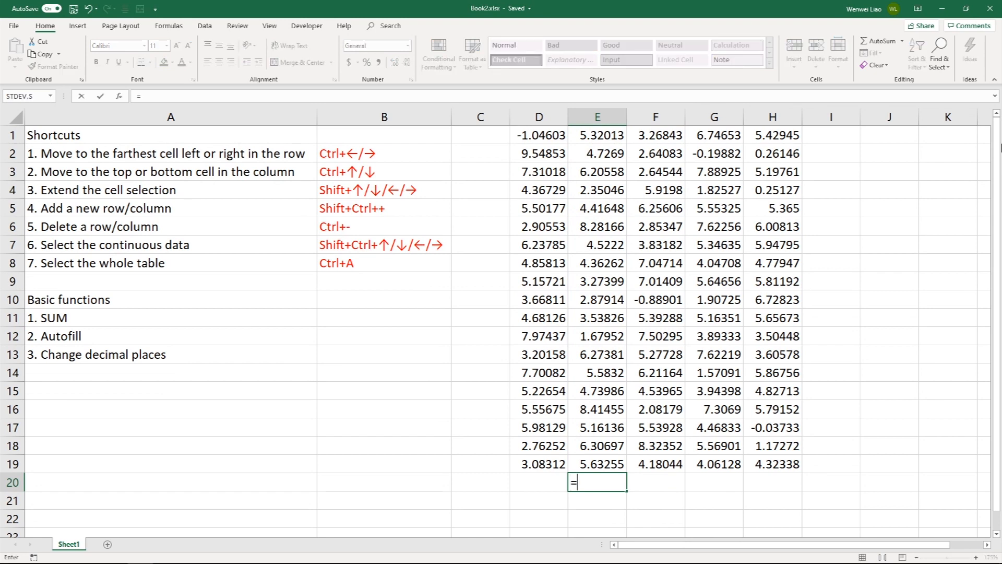
type("sum(")
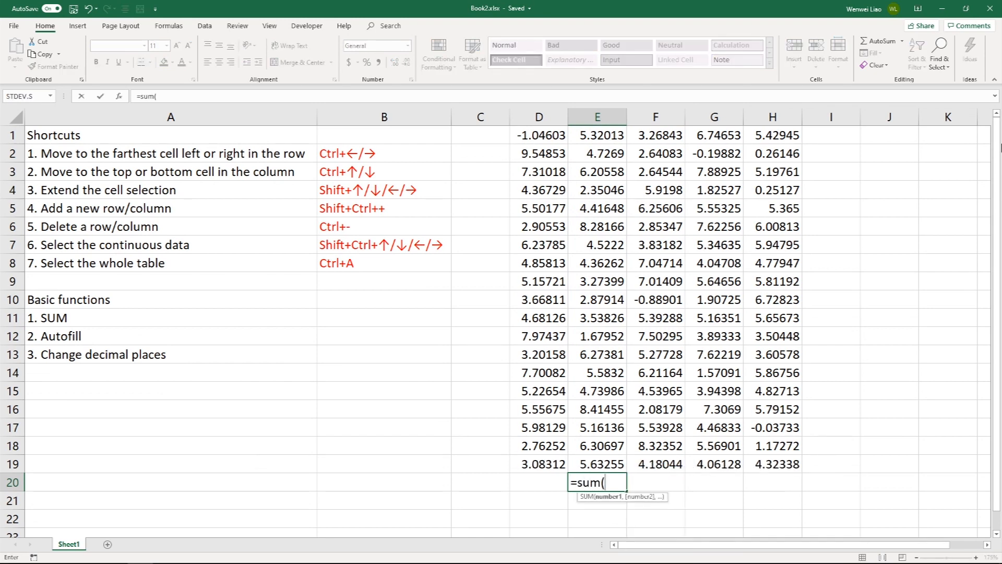
left_click(598, 138)
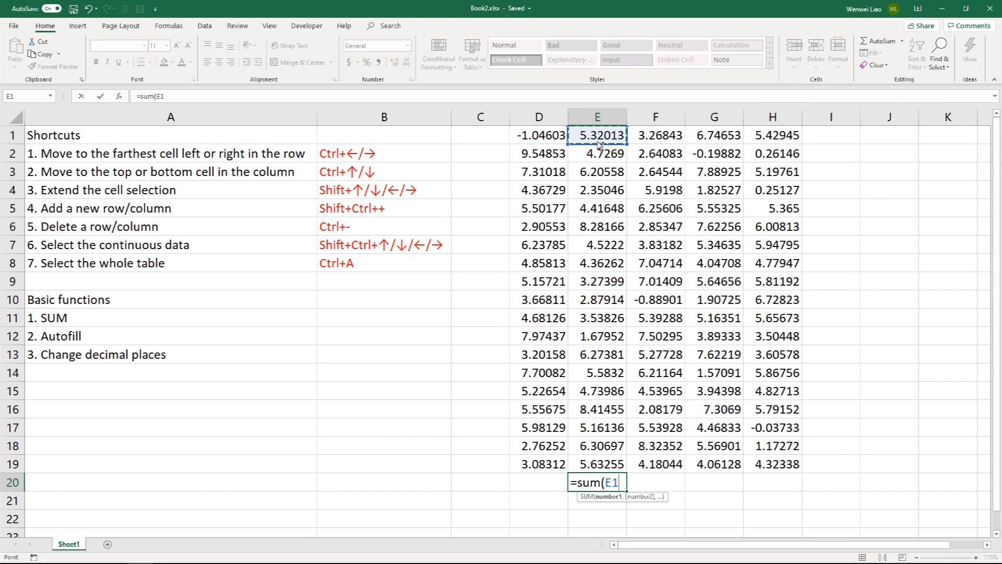
key("ctrl+shift+Down")
key("Return")
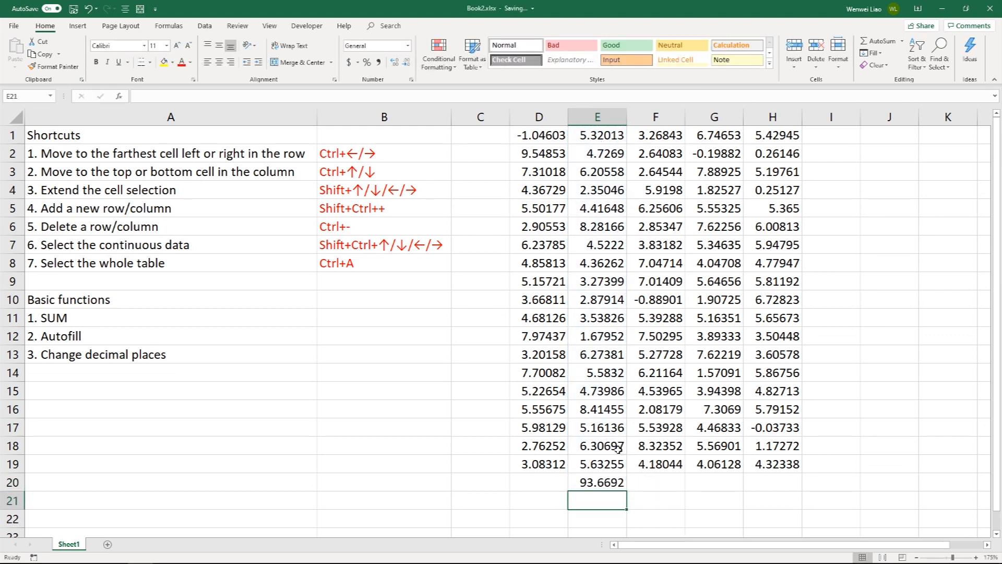
- Clear the sum formula from cell E20
left_click(616, 484)
key("Delete")
left_click(637, 376)
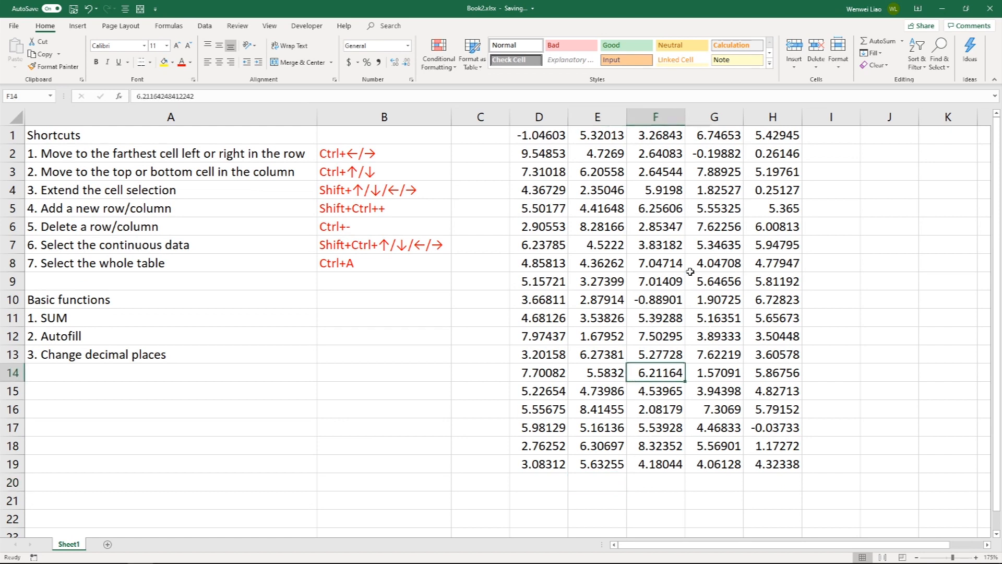
- Enter the numbers 1, 2, 3 and 4 down column J in cells J1 to J4
left_click(690, 270)
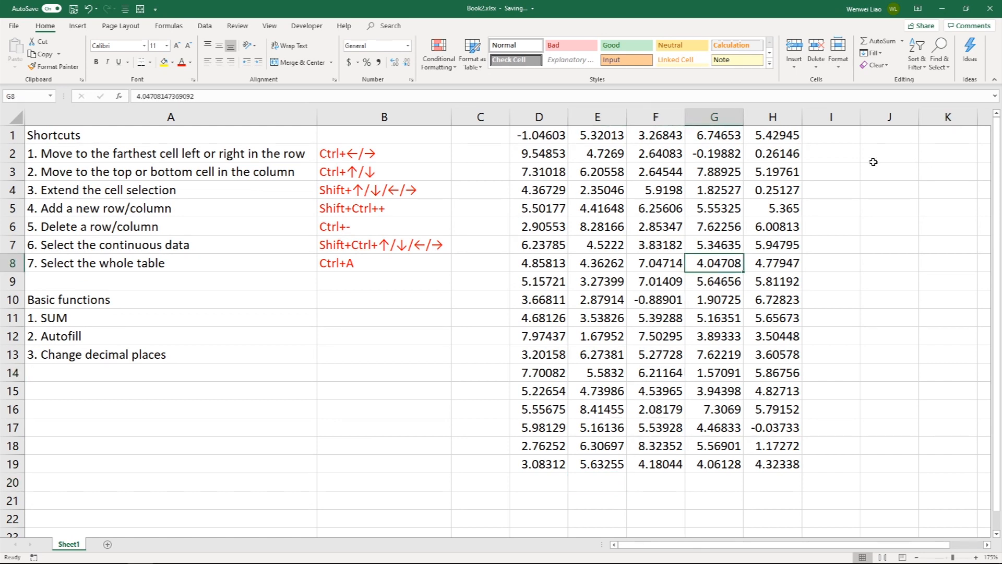
left_click(878, 136)
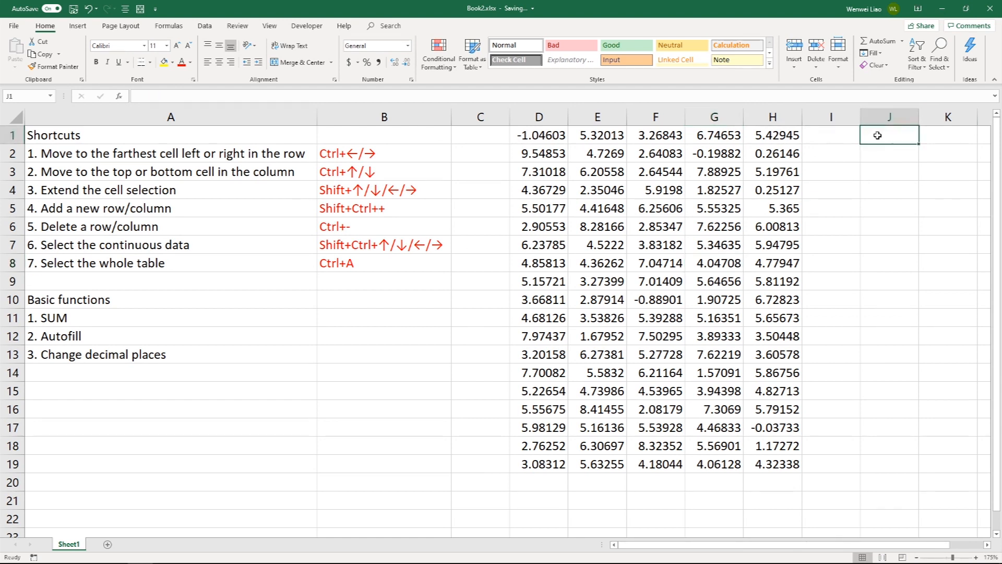
type("1")
key("Return")
type("2")
key("Return")
type("3")
key("Return")
type("4")
key("Return")
left_click(922, 226)
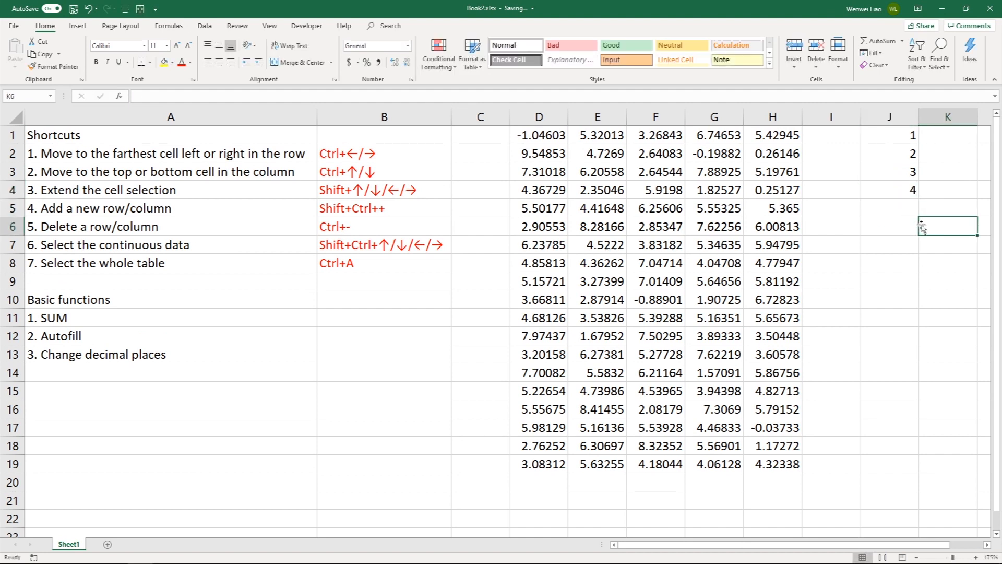
- Clear cells J3:J4, and autofill the number series from J1:J2 down to J18
left_click_drag(898, 173, 900, 189)
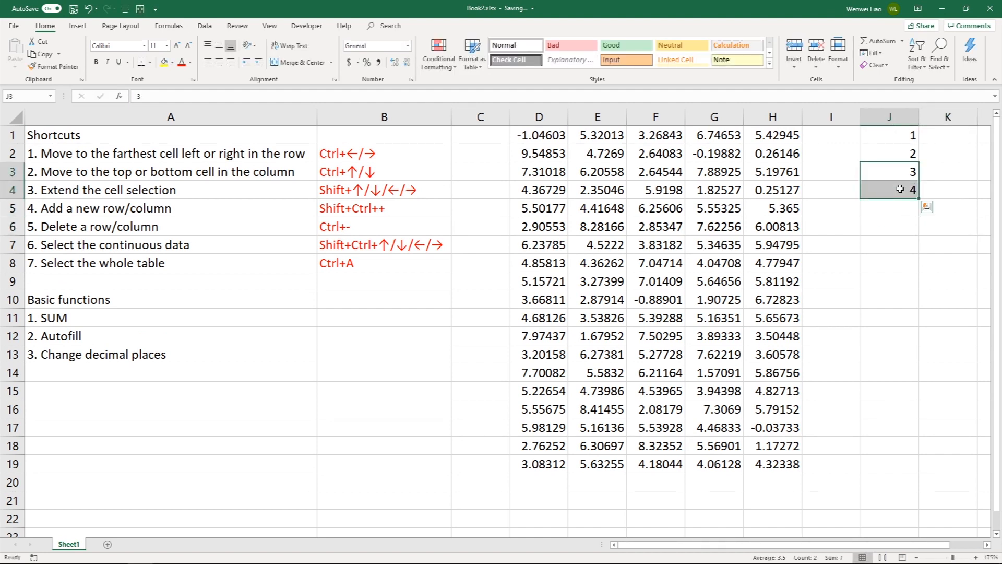
key("Delete")
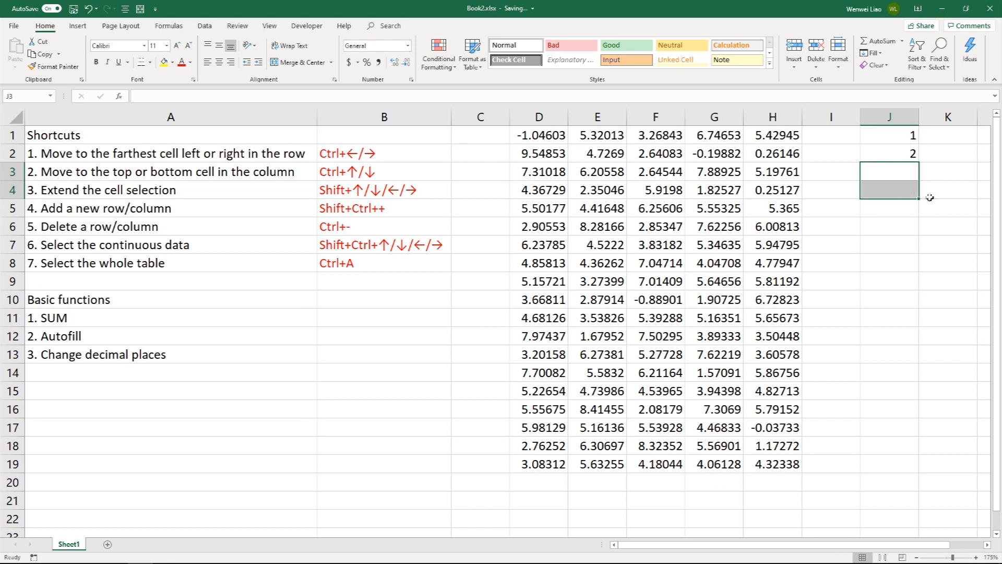
left_click(895, 134)
left_click_drag(879, 135, 920, 454)
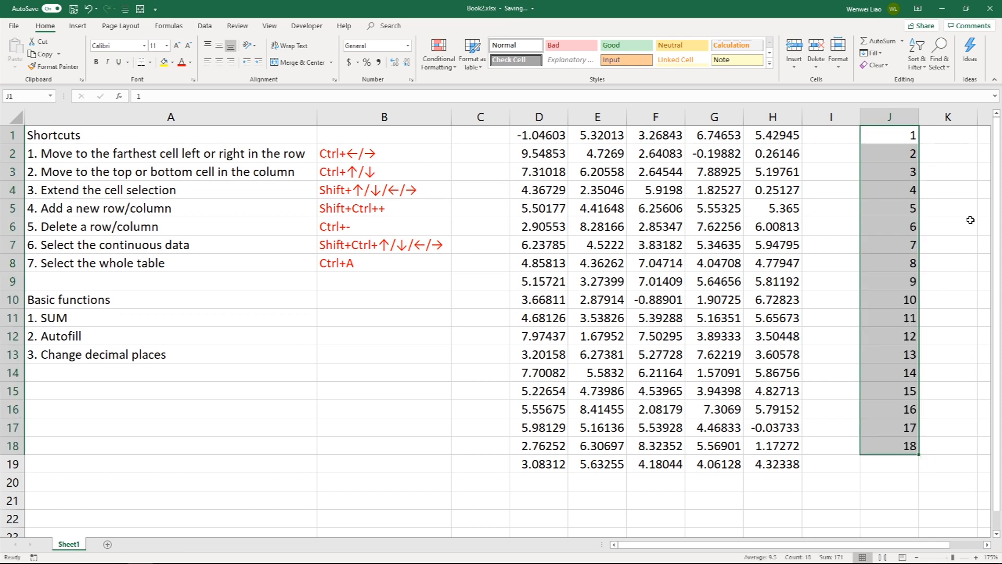
left_click(970, 220)
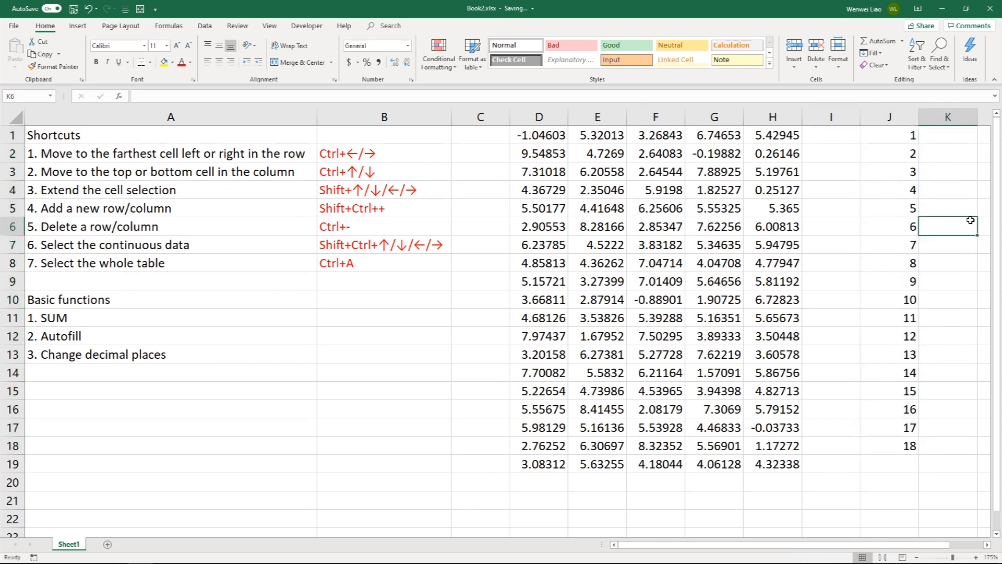
- Clear the autofilled numbers from cells J3 to J18, keeping the first two values
left_click_drag(905, 174, 927, 452)
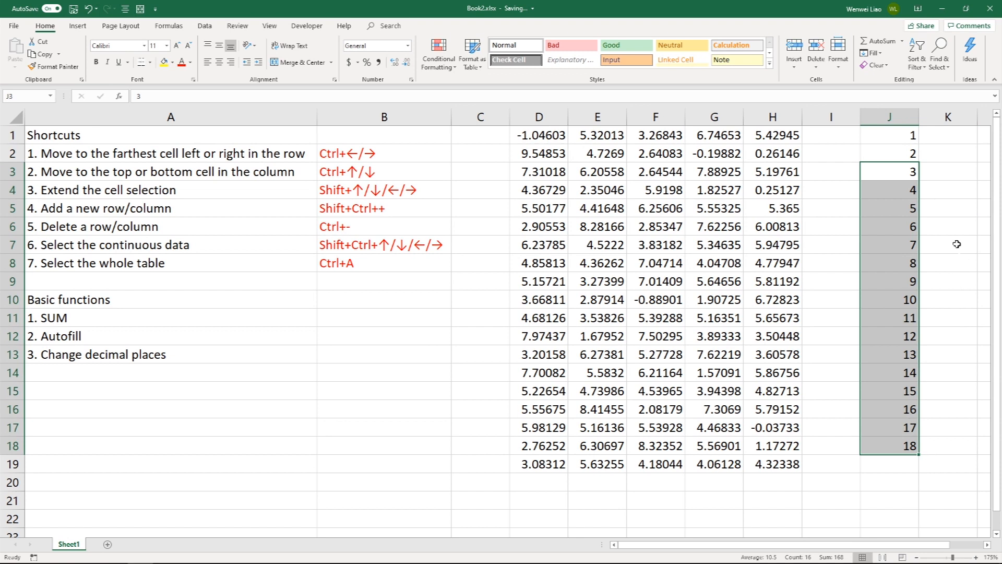
key("Delete")
left_click(944, 208)
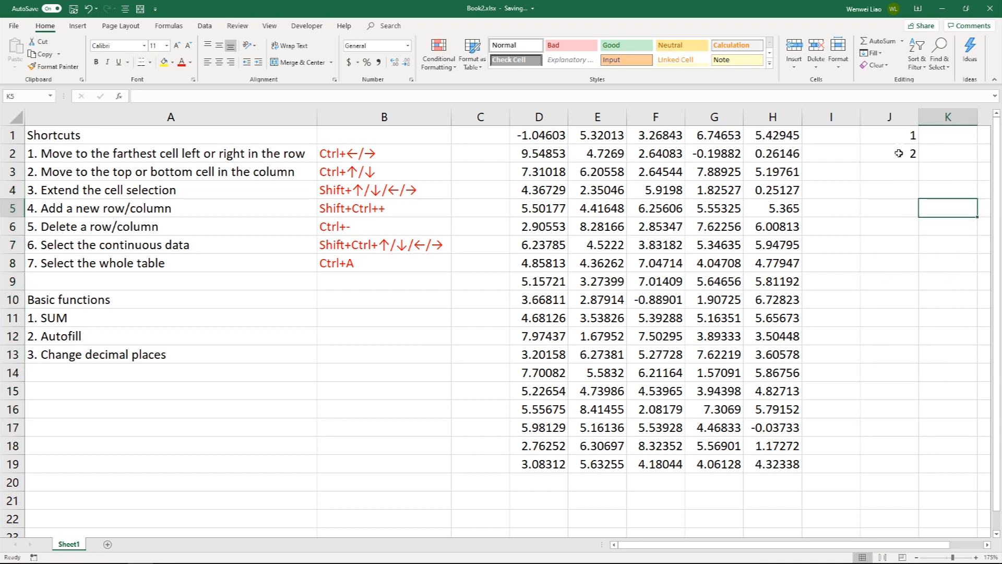
- Enter the repeating values 1, 2, 1, 2 in cells J3 to J6
left_click(908, 138)
left_click(906, 168)
type("1")
key("Return")
type("2")
key("Return")
type("1")
key("Return")
type("2")
key("ctrl+Return")
key("Down")
key("Down")
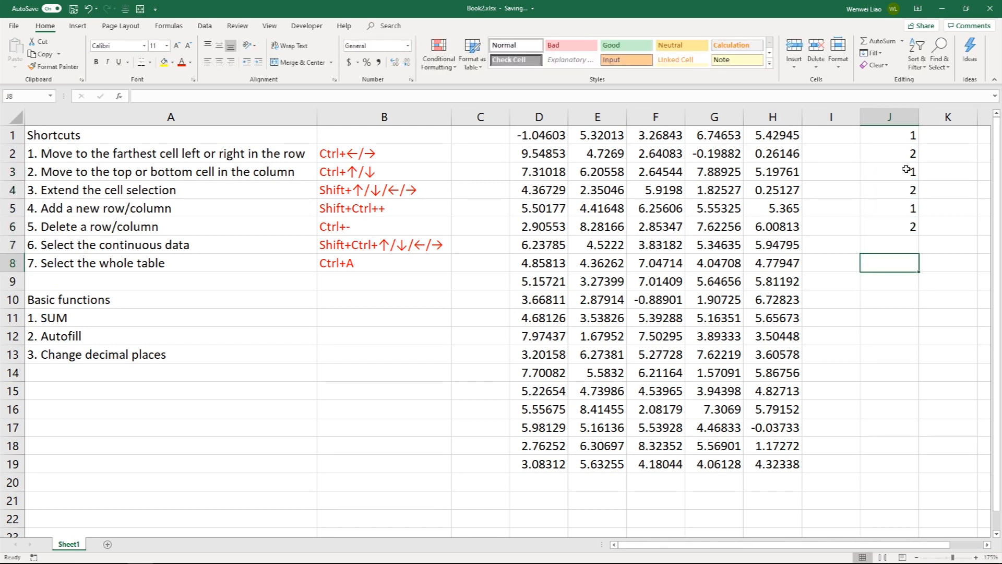
left_click(927, 184)
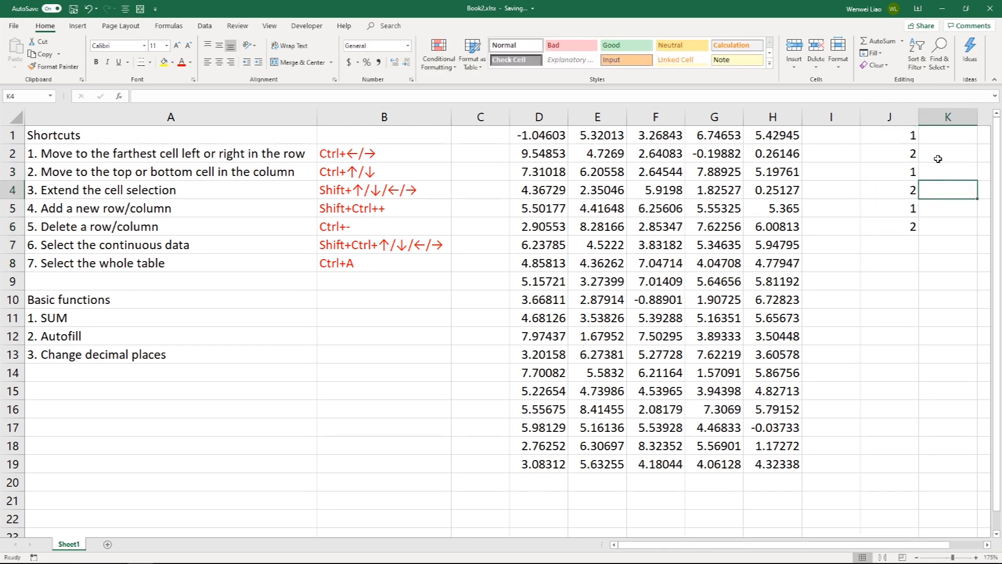
left_click(946, 203)
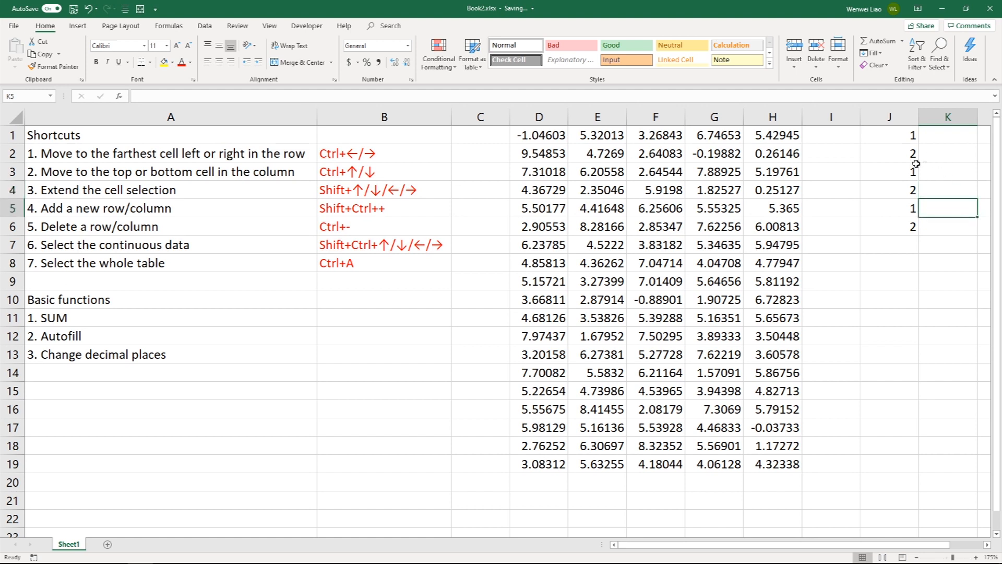
- Clear the manually repeated values from cells J3 to J6
left_click_drag(910, 168, 911, 233)
key("BackSpace")
left_click(973, 243)
left_click_drag(909, 173, 911, 230)
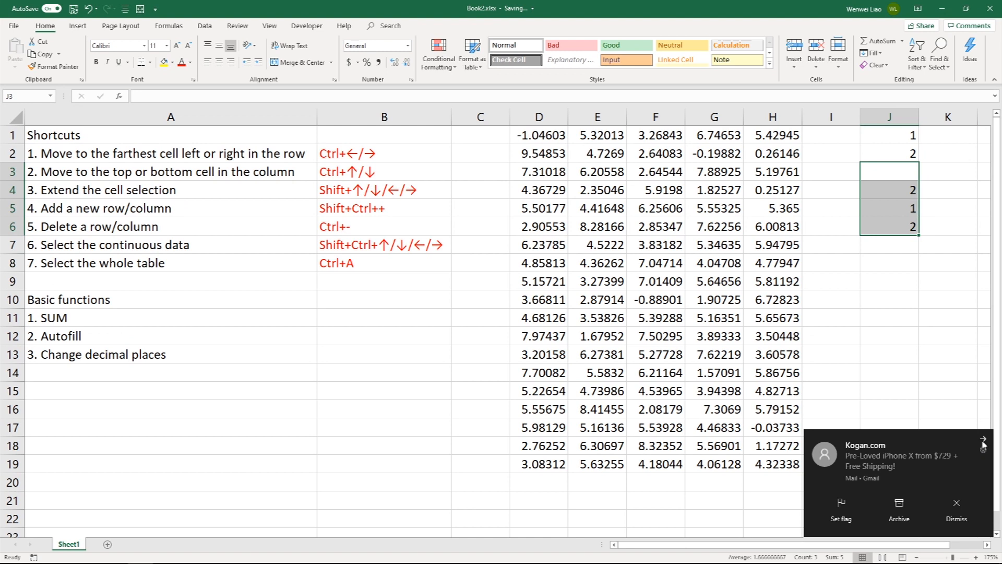
key("Delete")
left_click(932, 188)
- Fill the values of J1:J2 down to J16 as a repeating 1, 2 pattern
left_click_drag(900, 136, 899, 155)
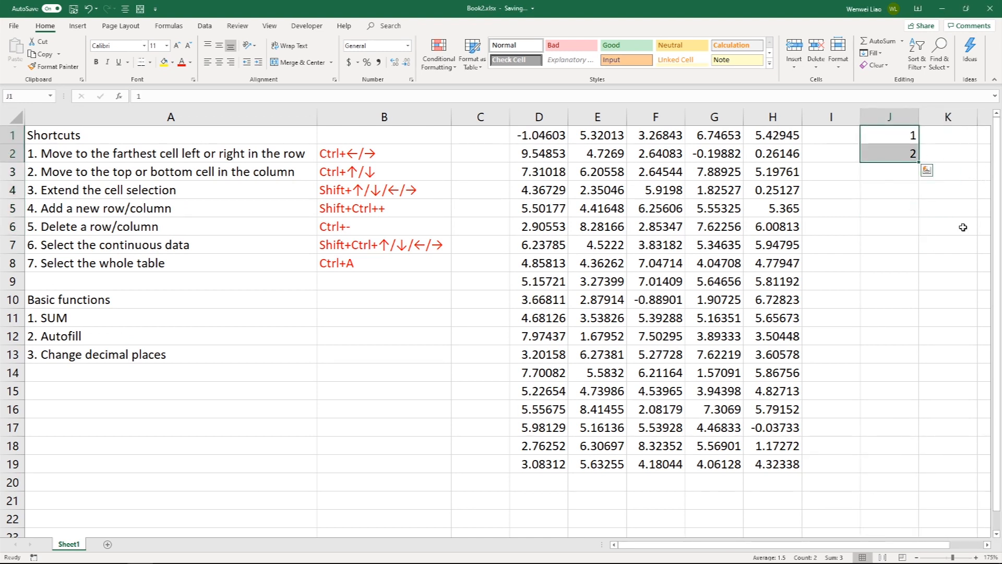
left_click_drag(919, 162, 931, 416)
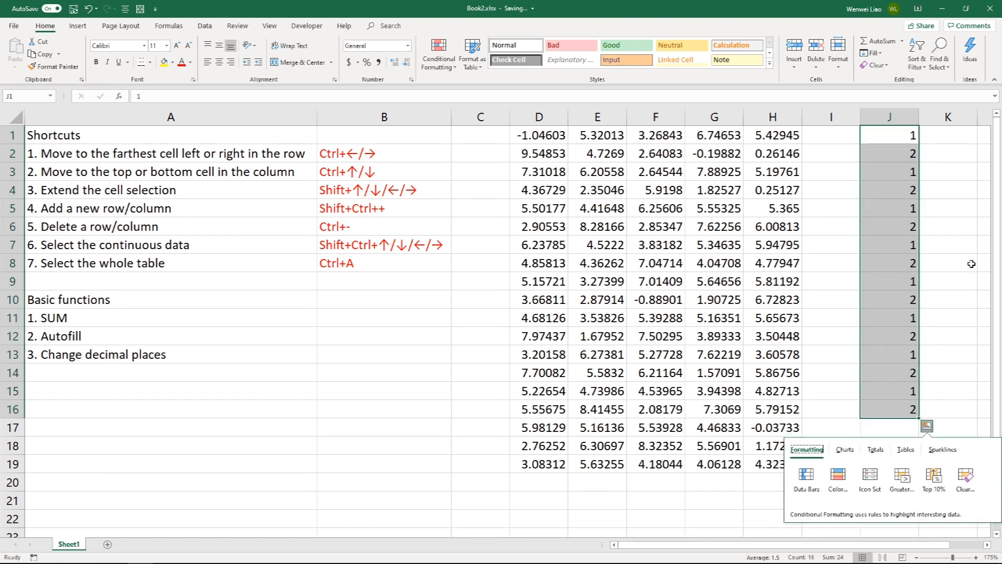
double_click(972, 264)
- Clear all the repeated values from column J, starting at cell J1
left_click_drag(912, 132, 906, 438)
key("Delete")
left_click(948, 354)
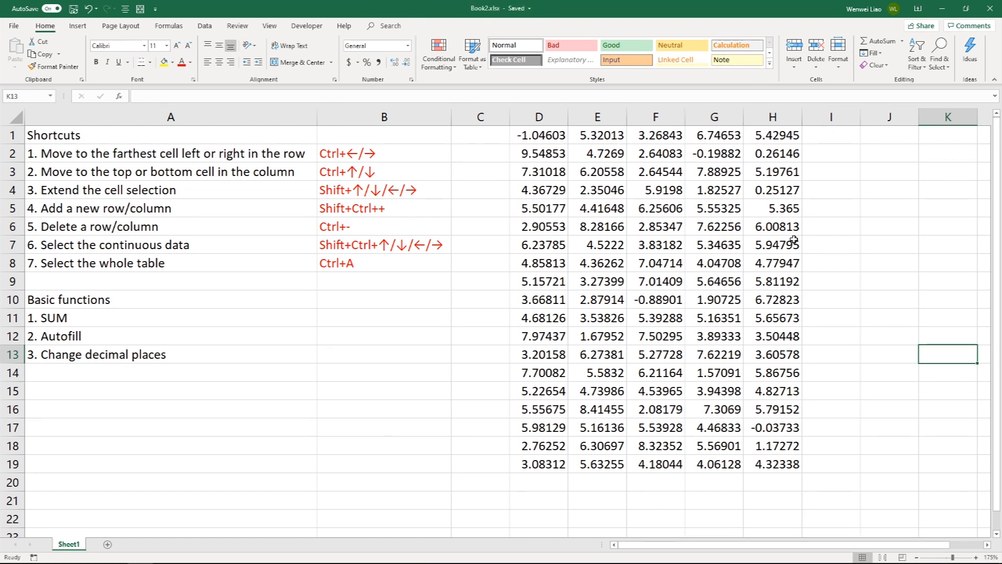
- Reduce the displayed decimals of the number table D1:H19 to two places
left_click(778, 212)
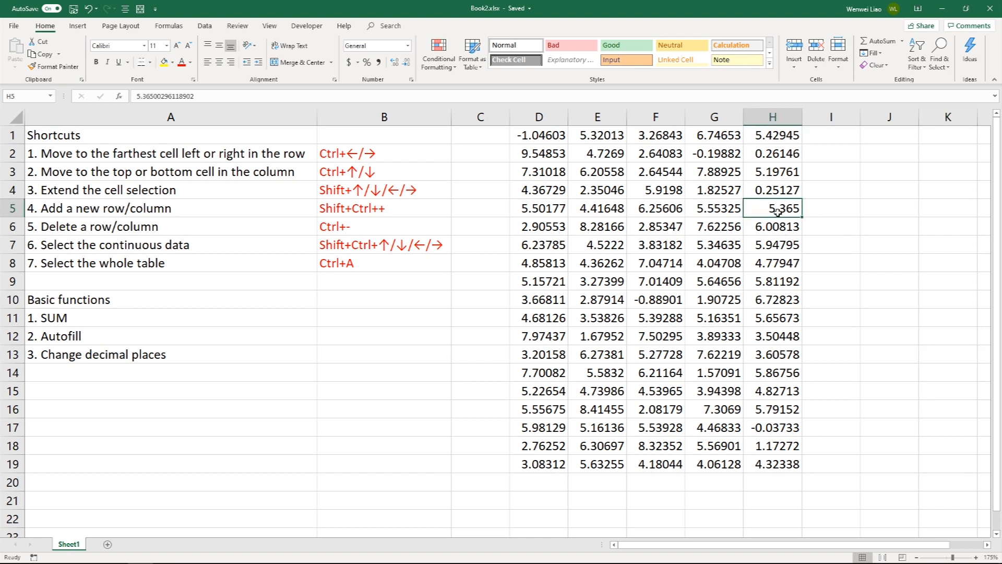
left_click(611, 246)
left_click(612, 229)
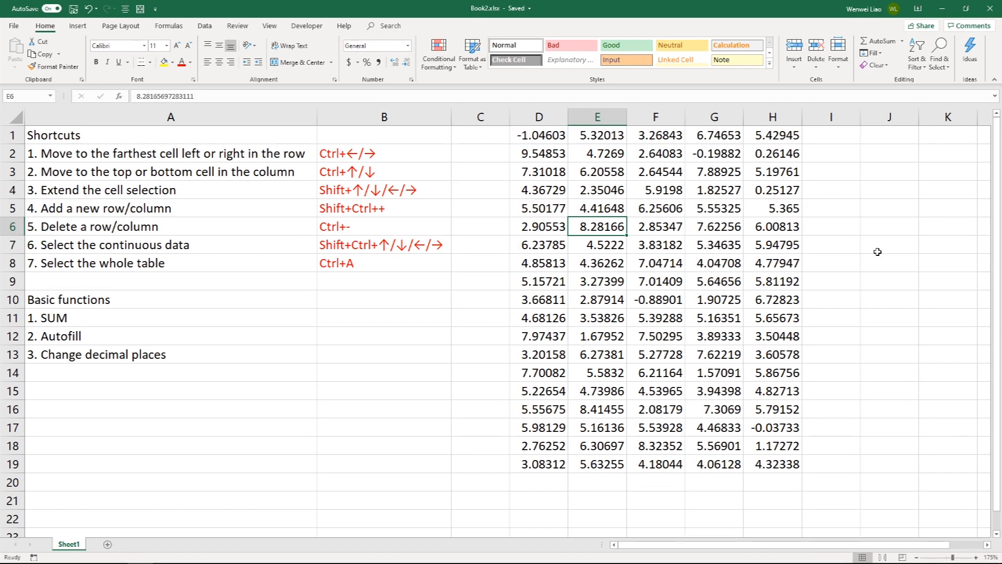
left_click_drag(548, 138, 787, 472)
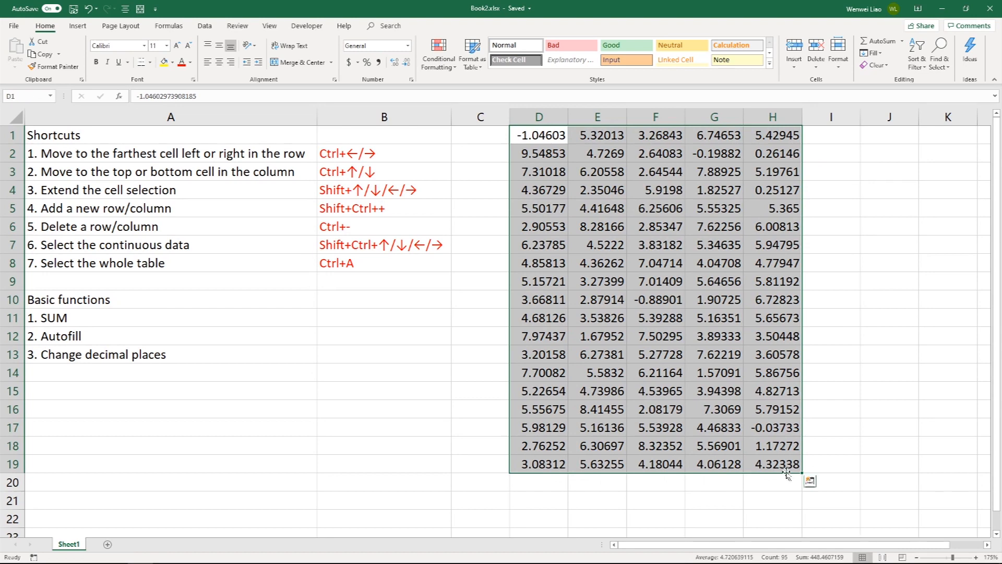
left_click(405, 62)
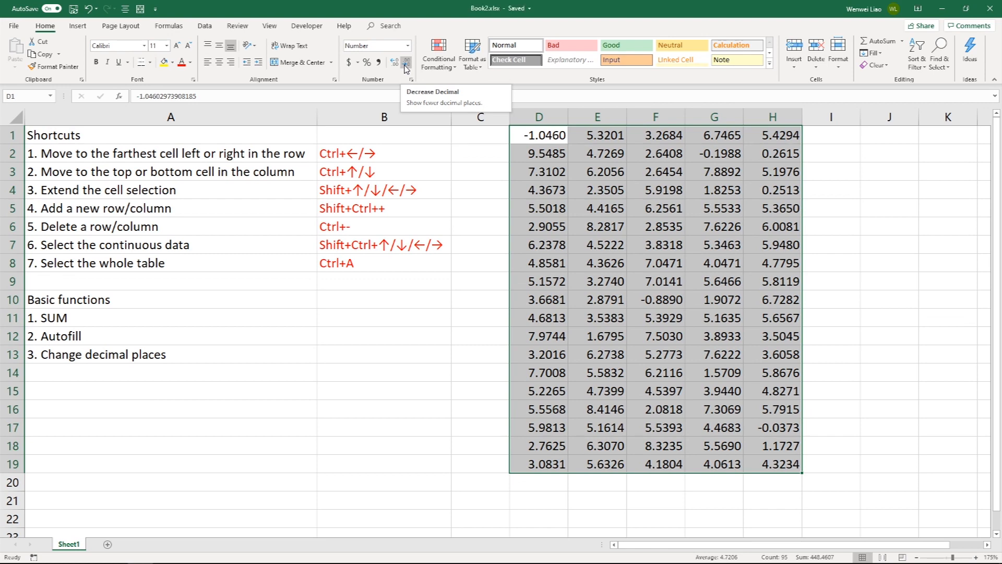
left_click(406, 64)
left_click(405, 63)
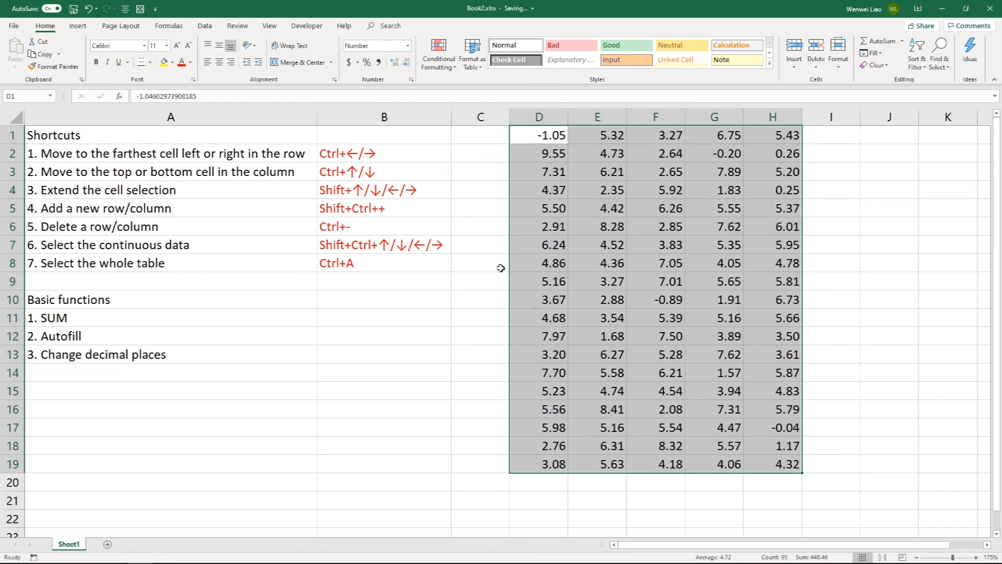
left_click(468, 325)
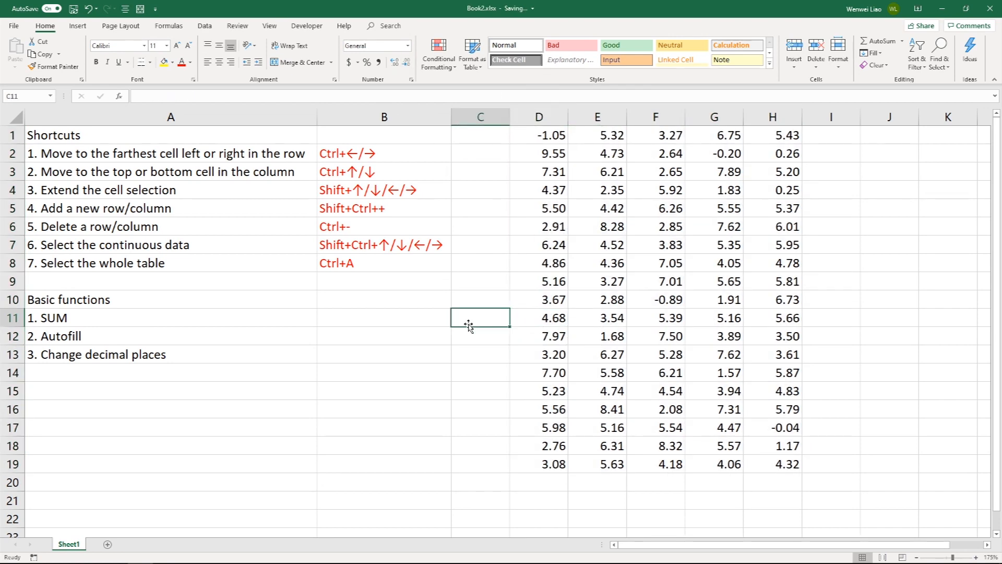